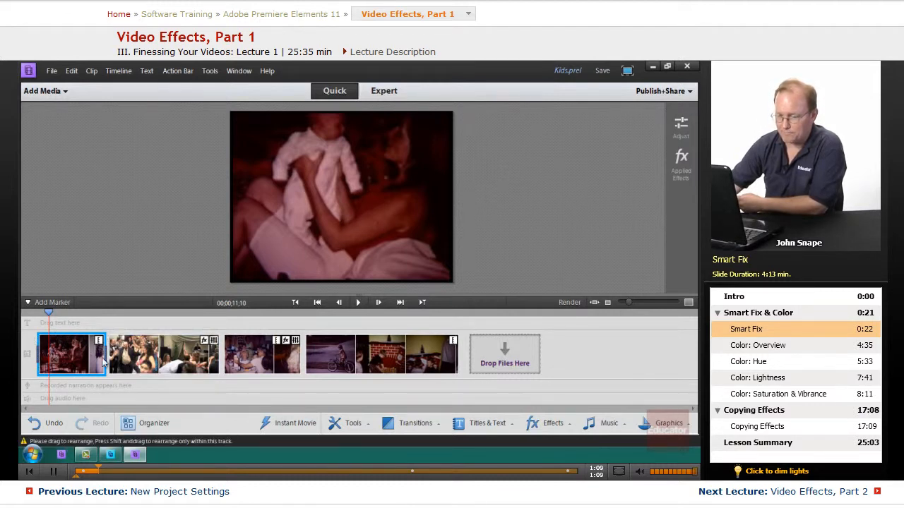
Select the first clip, place the playhead near 00;00;11;10, and apply Smart Fix to the footage
click(138, 357)
click(83, 360)
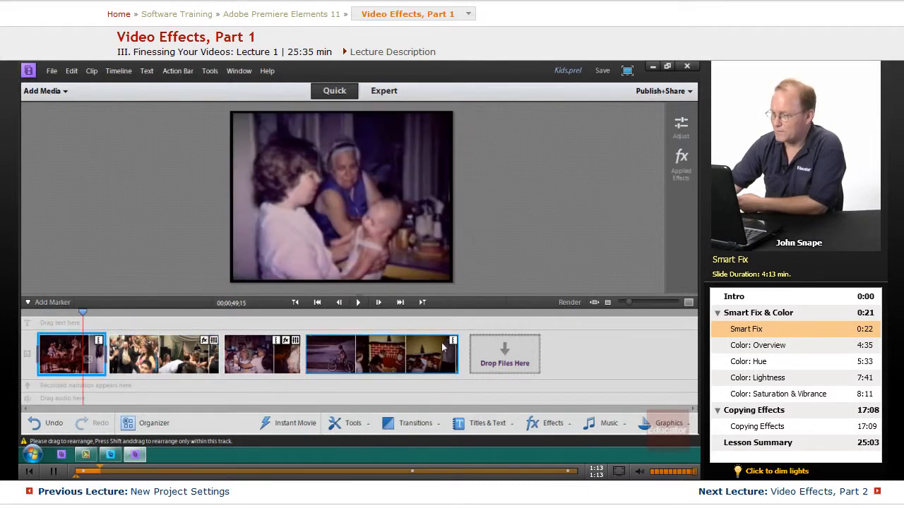
drag(84, 314, 51, 321)
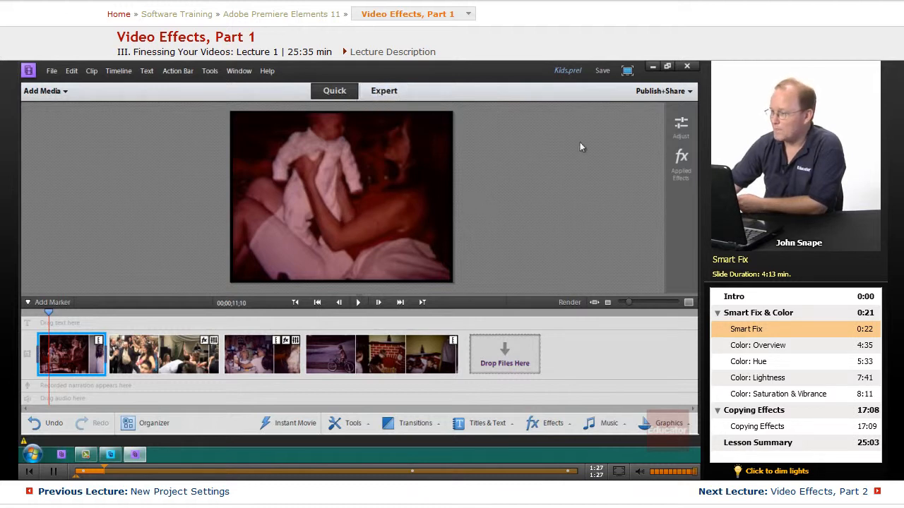
click(681, 127)
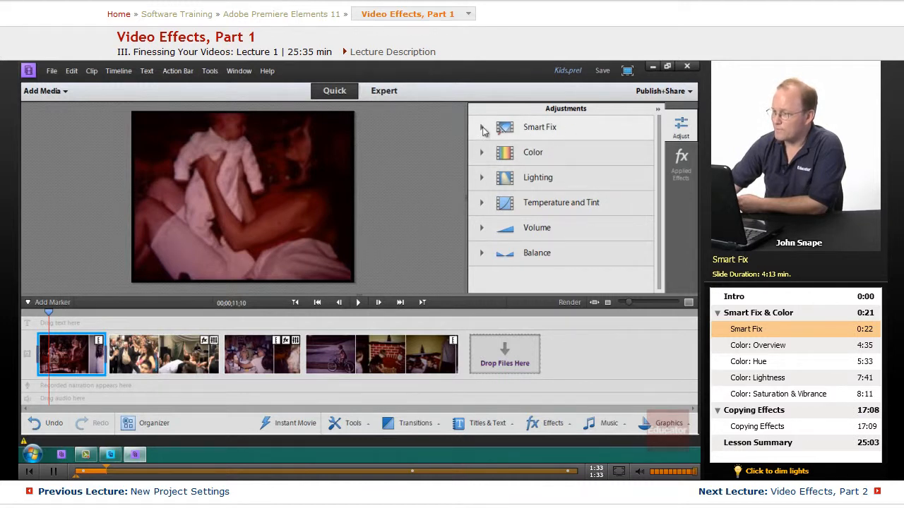
click(482, 129)
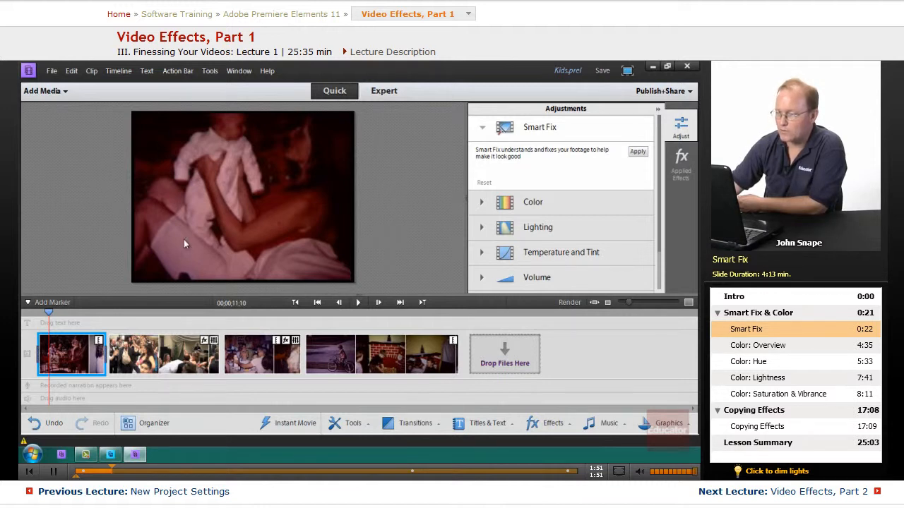
click(637, 152)
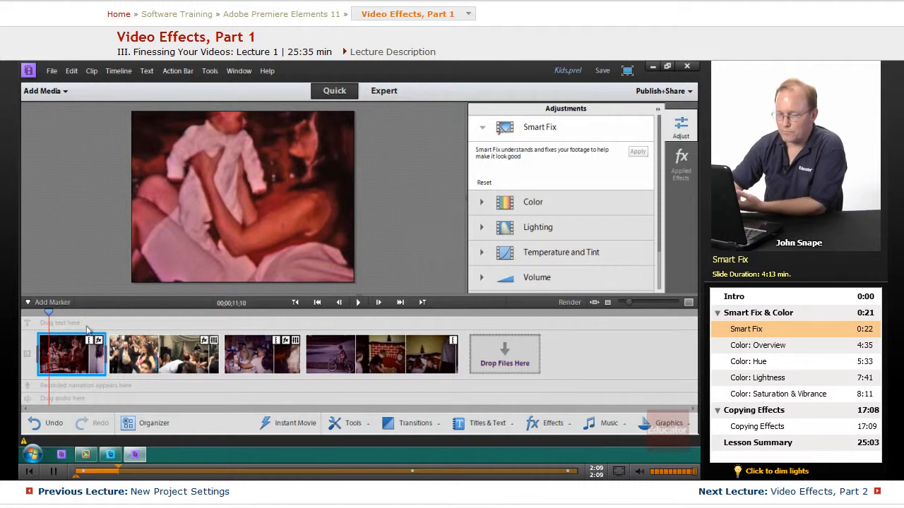
Preview the first clip up to about 00;00;56;02, and compare it by resetting and reapplying Smart Fix
drag(48, 312, 67, 316)
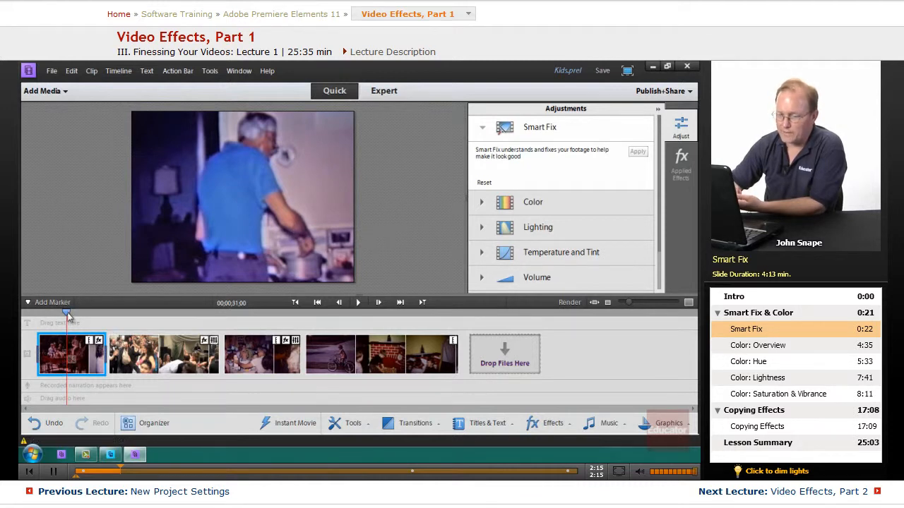
drag(66, 315, 90, 319)
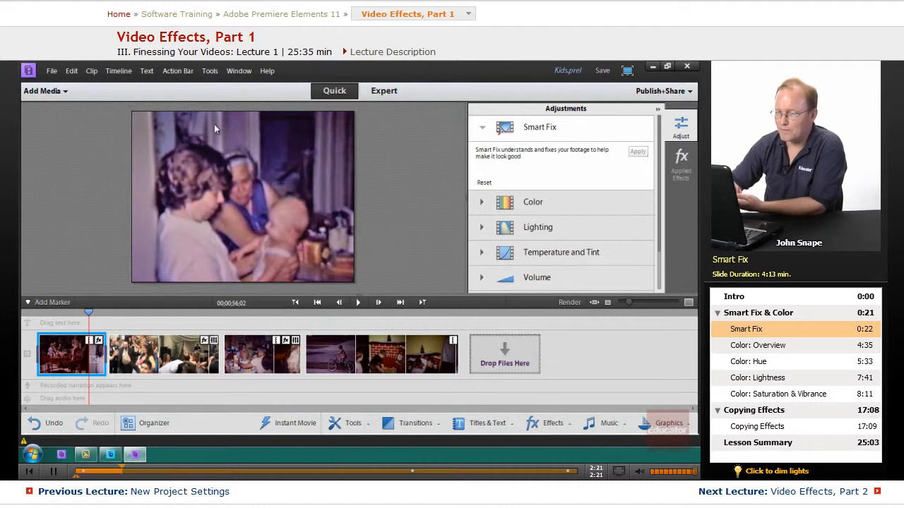
click(484, 183)
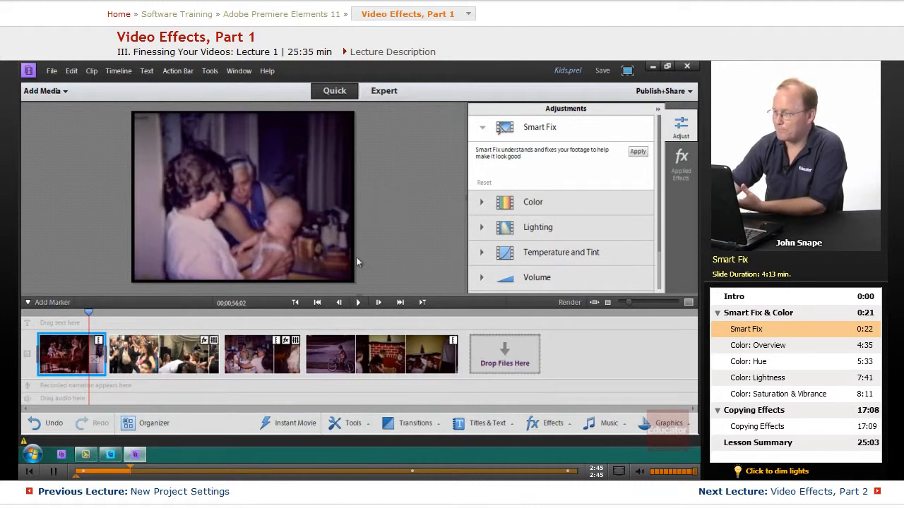
click(637, 151)
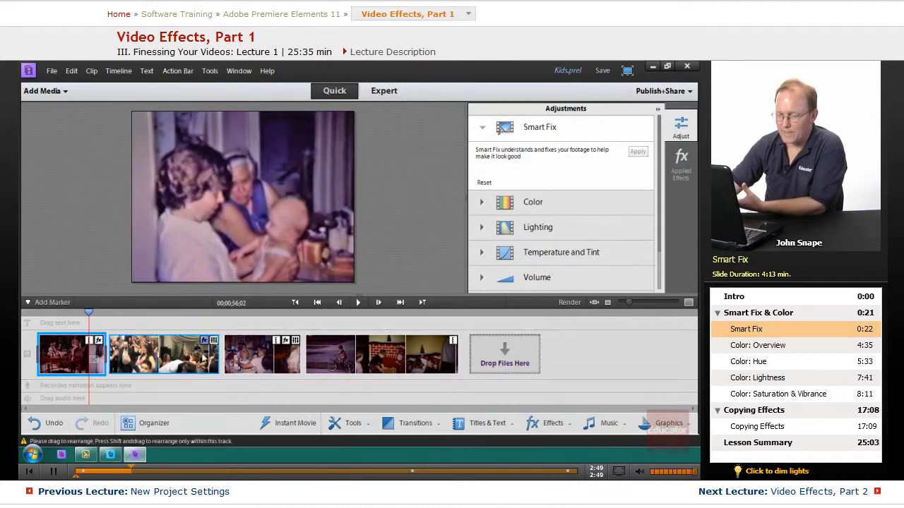
Try Smart Fix on the wedding clip, compare several frames with and without it, and reset the fix
click(139, 356)
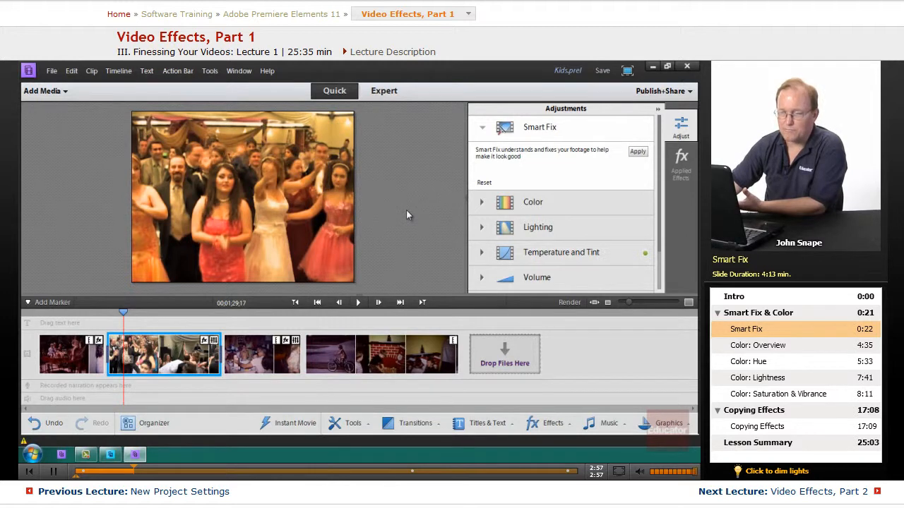
click(638, 152)
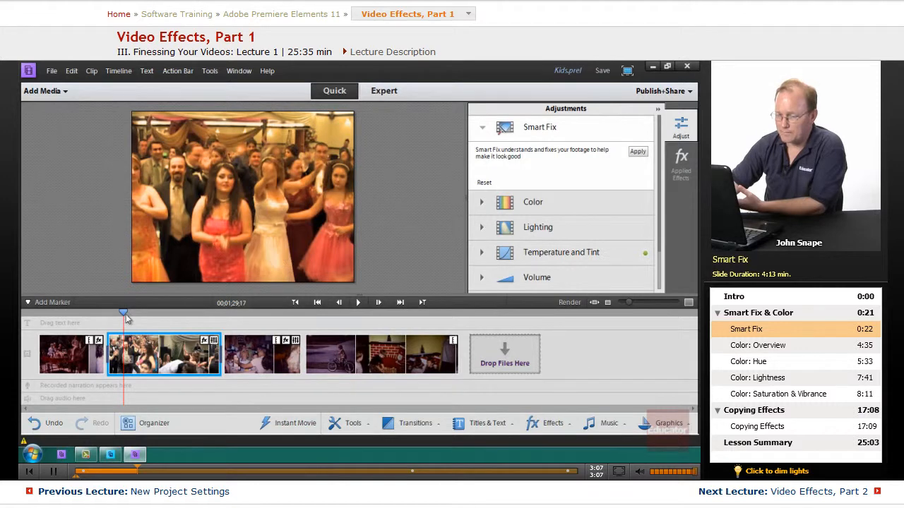
drag(124, 313, 159, 330)
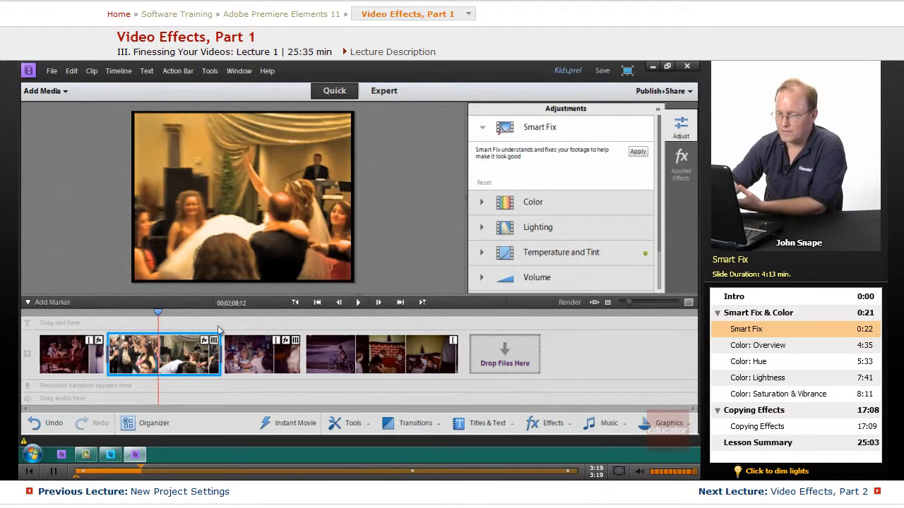
drag(158, 314, 187, 325)
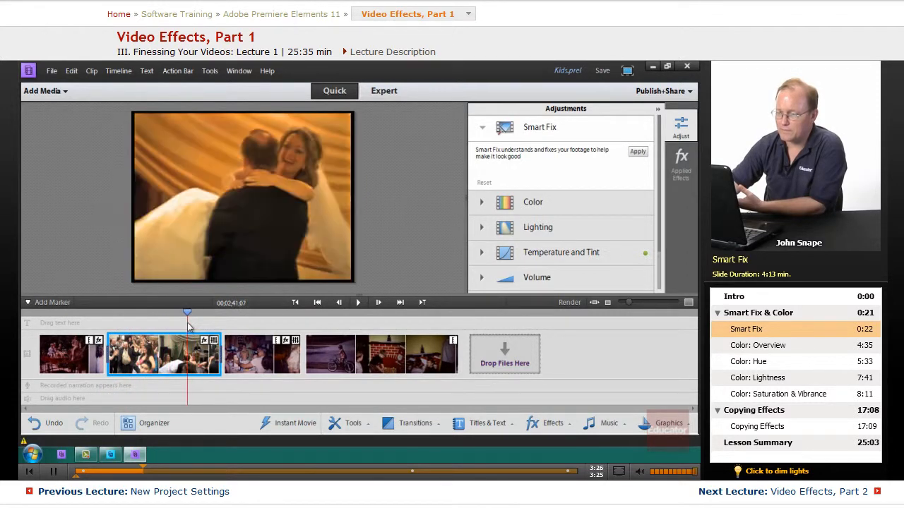
click(630, 154)
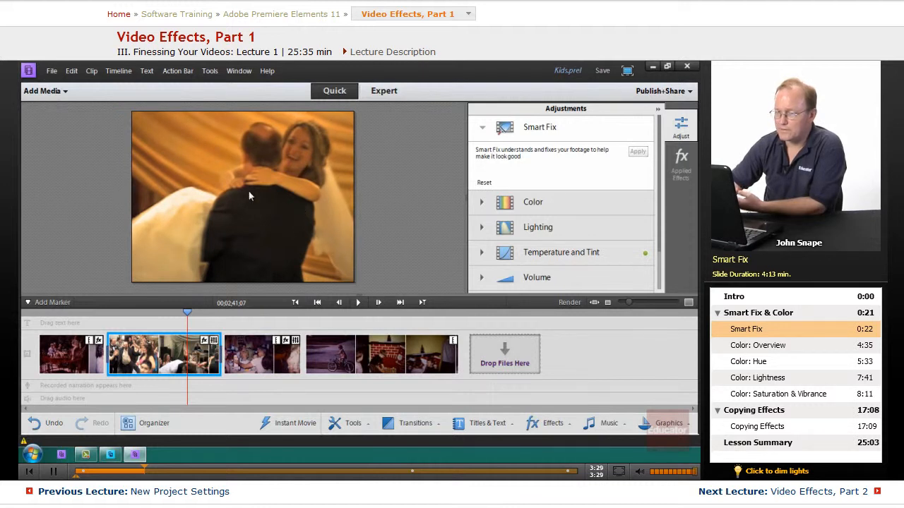
click(148, 316)
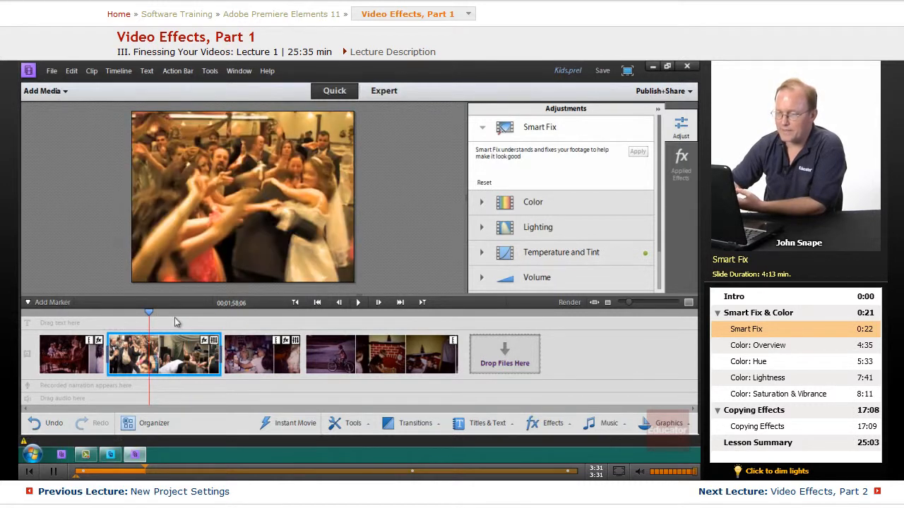
click(486, 184)
Reset Smart Fix on the first clip, set the playhead to about 00;00;17;26, and collapse the Smart Fix settings
drag(150, 314, 86, 314)
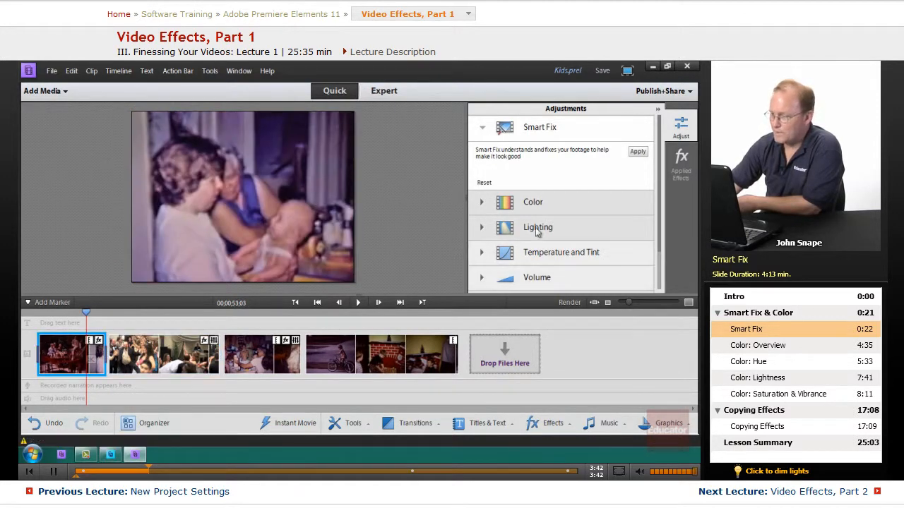
click(484, 183)
drag(86, 314, 54, 314)
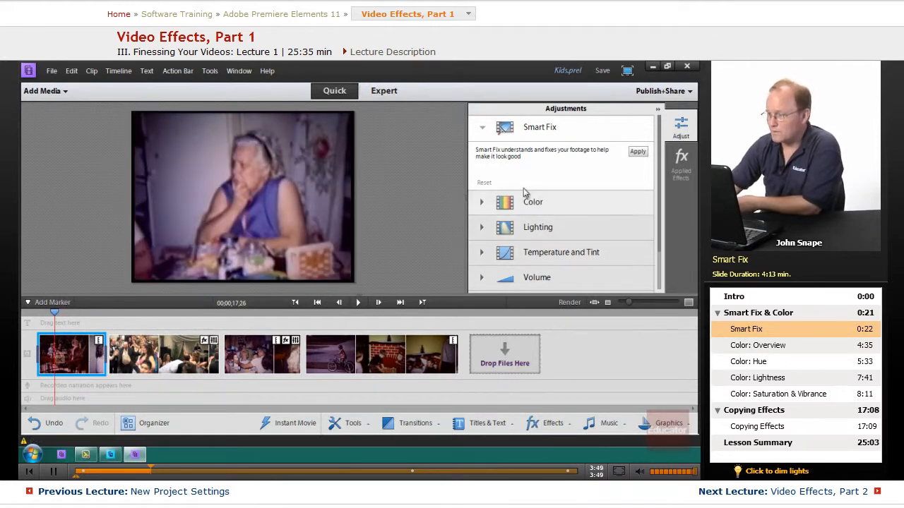
click(481, 127)
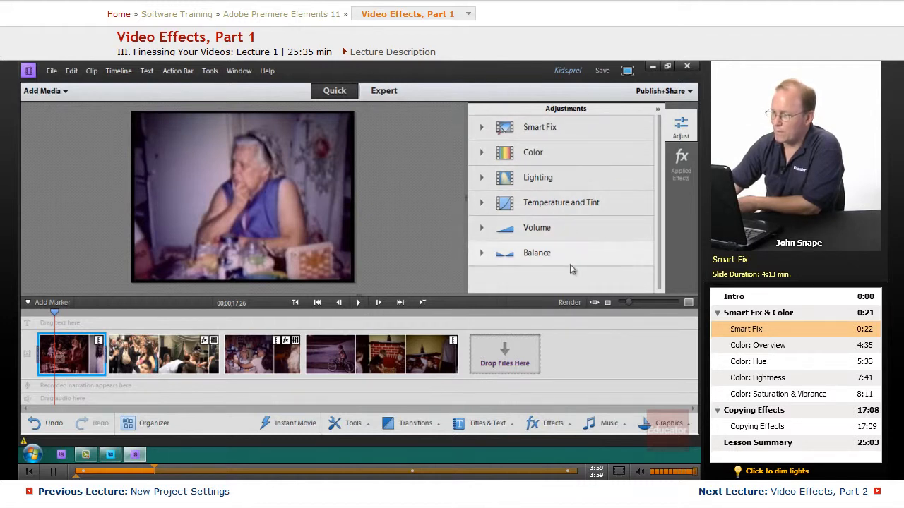
Review the full list of adjustments offered in Expert mode and return to Quick mode
click(381, 91)
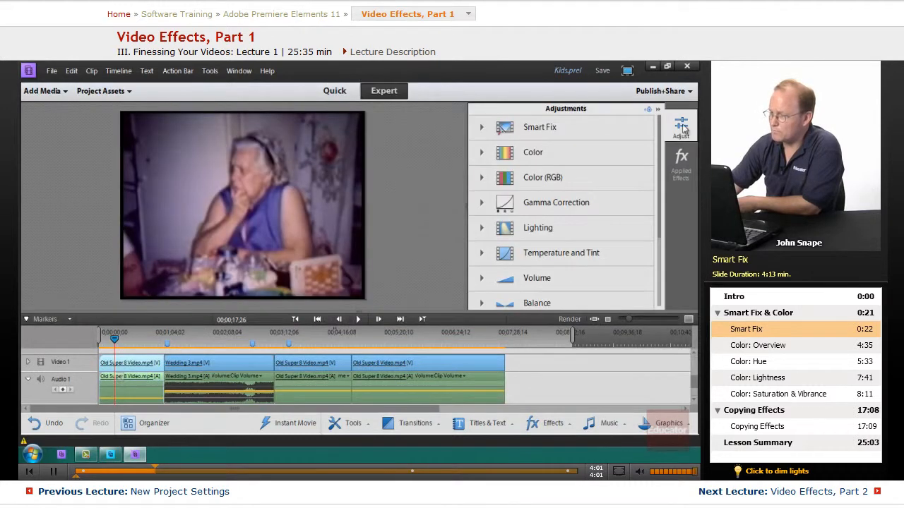
click(683, 127)
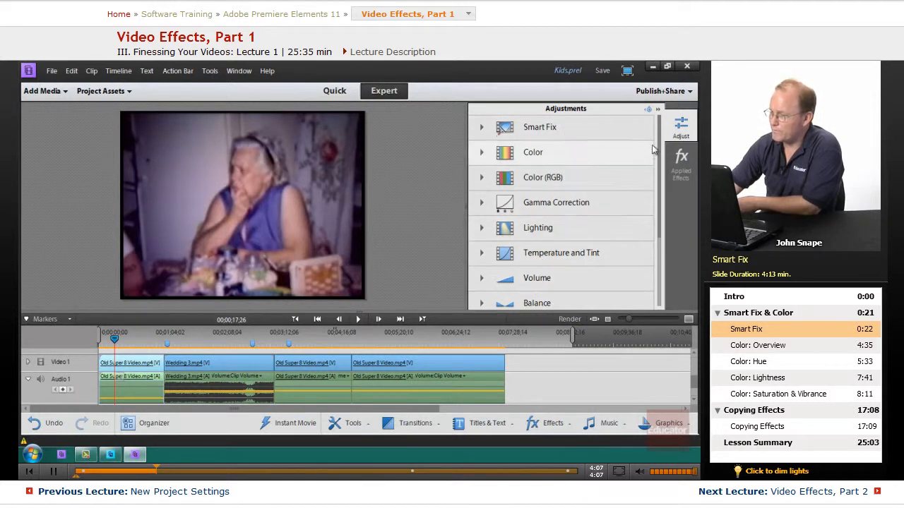
drag(659, 141, 668, 219)
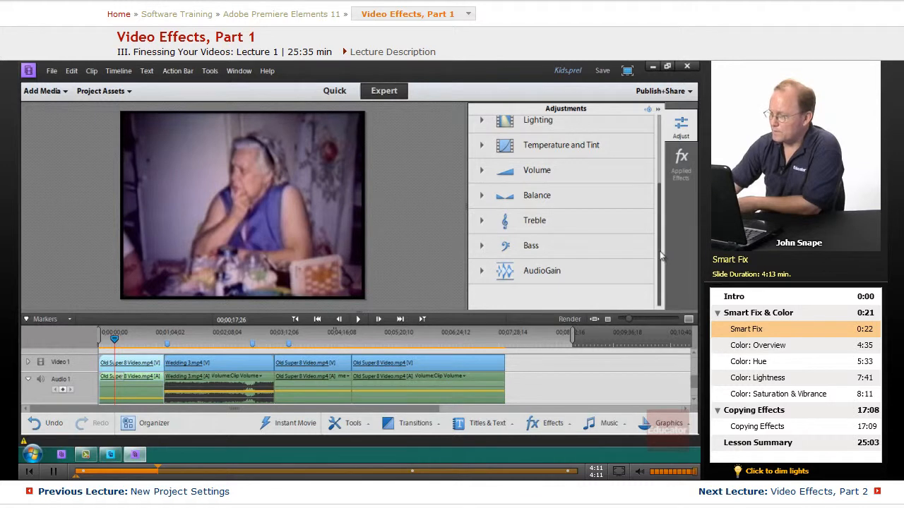
drag(659, 248, 649, 169)
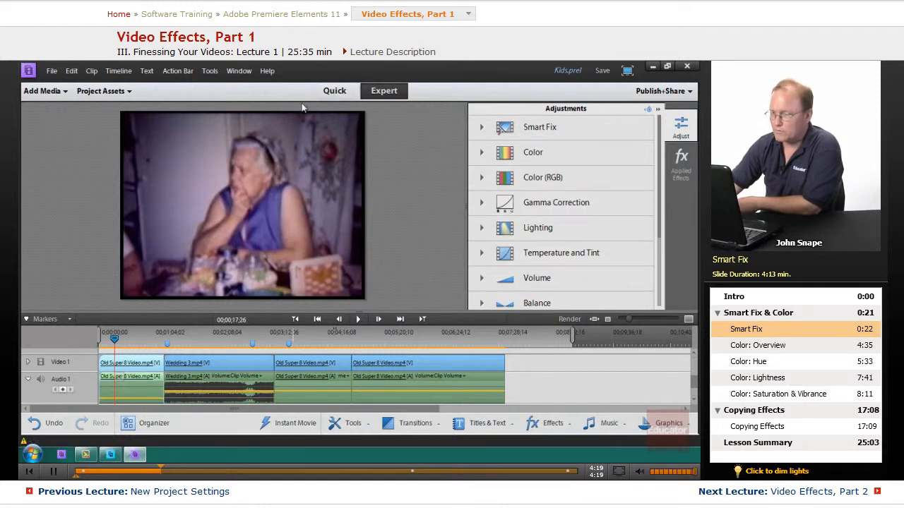
click(319, 94)
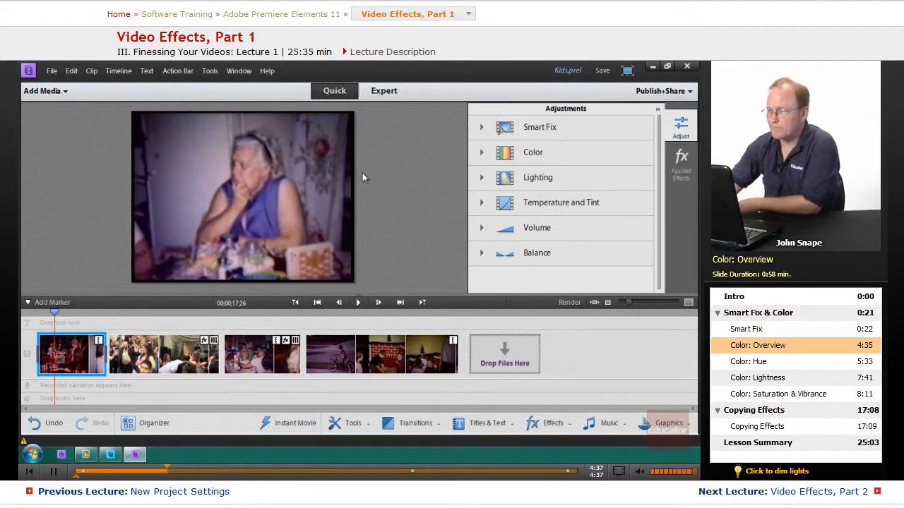
Expand the Color adjustment, try Auto Color on the first clip, and reset it
click(482, 152)
drag(661, 161, 672, 253)
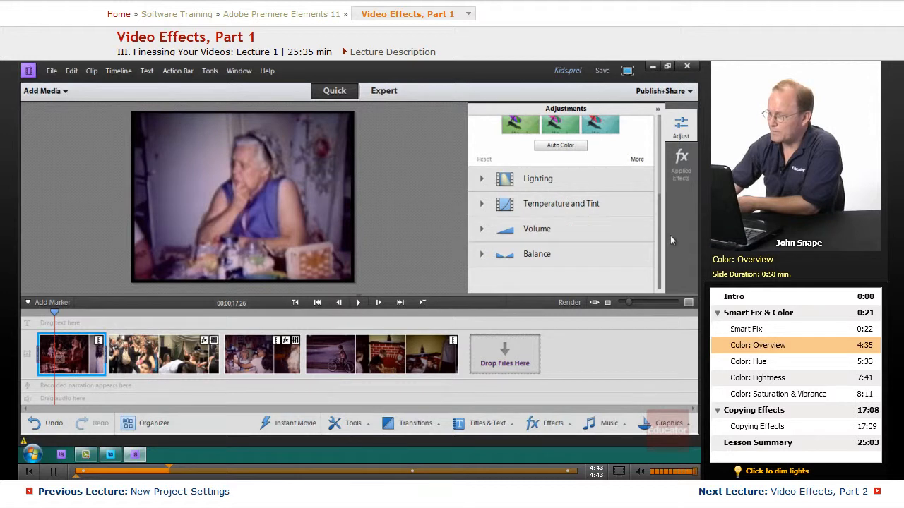
drag(659, 246, 675, 180)
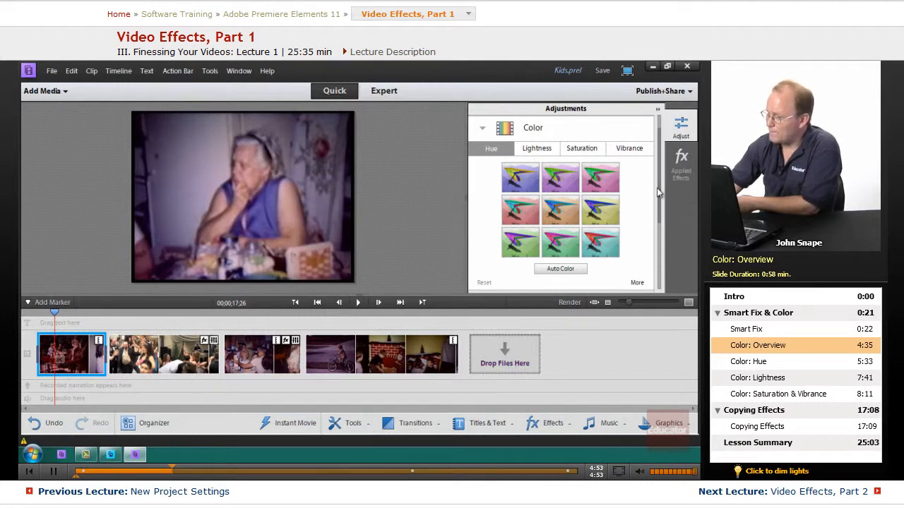
drag(659, 187, 662, 186)
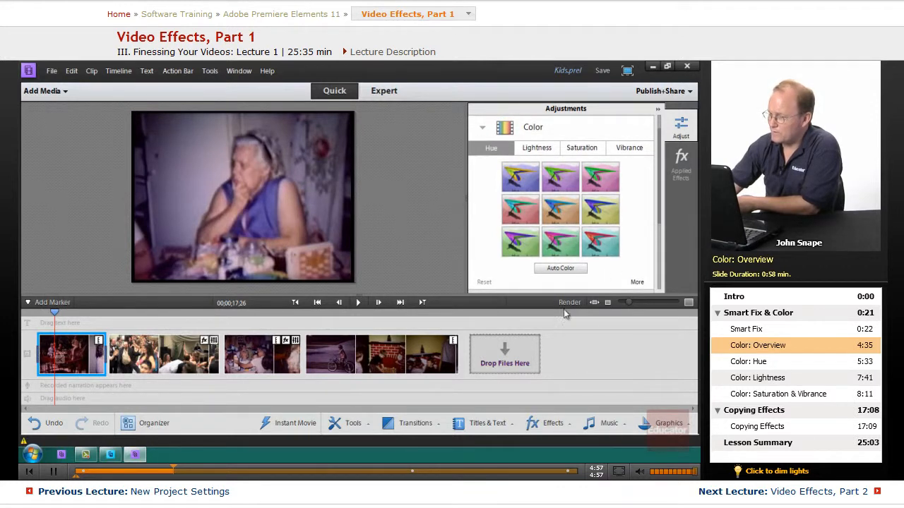
click(557, 269)
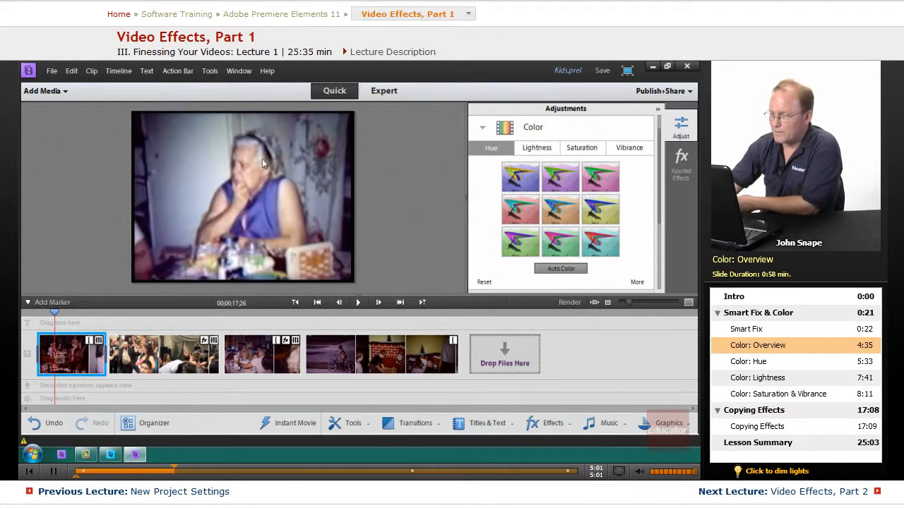
click(483, 283)
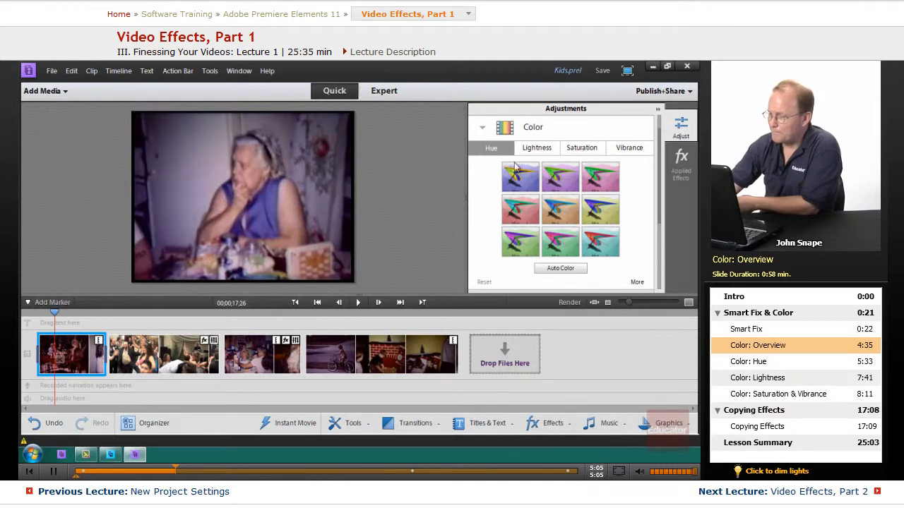
Try several lighter and darker Lightness presets on the first clip and reset the Color adjustment
click(537, 149)
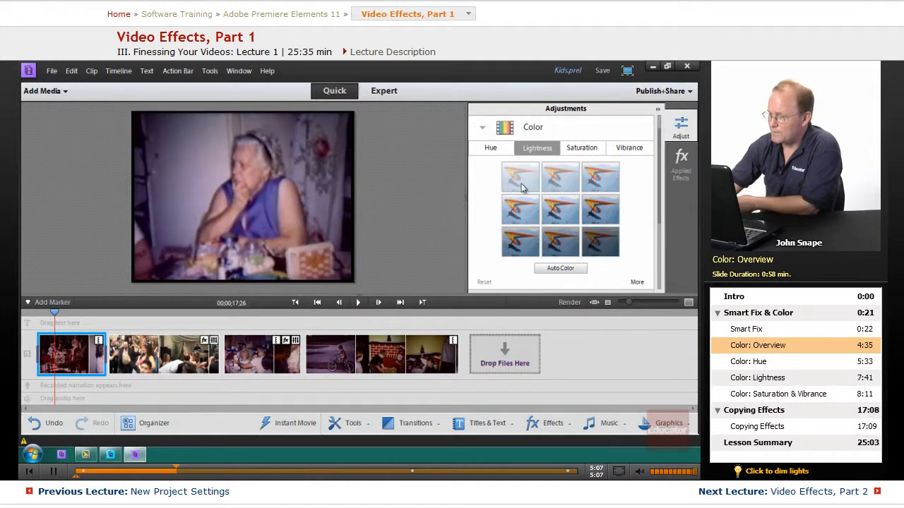
click(601, 181)
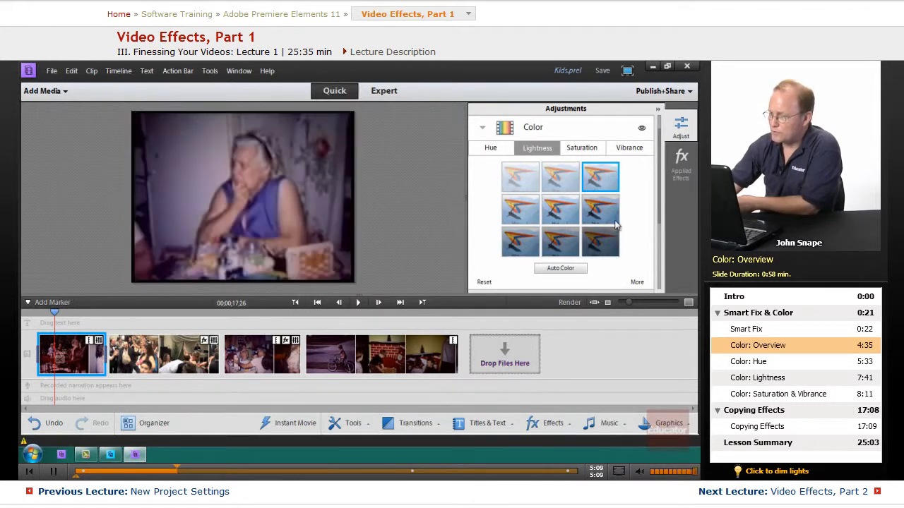
click(520, 241)
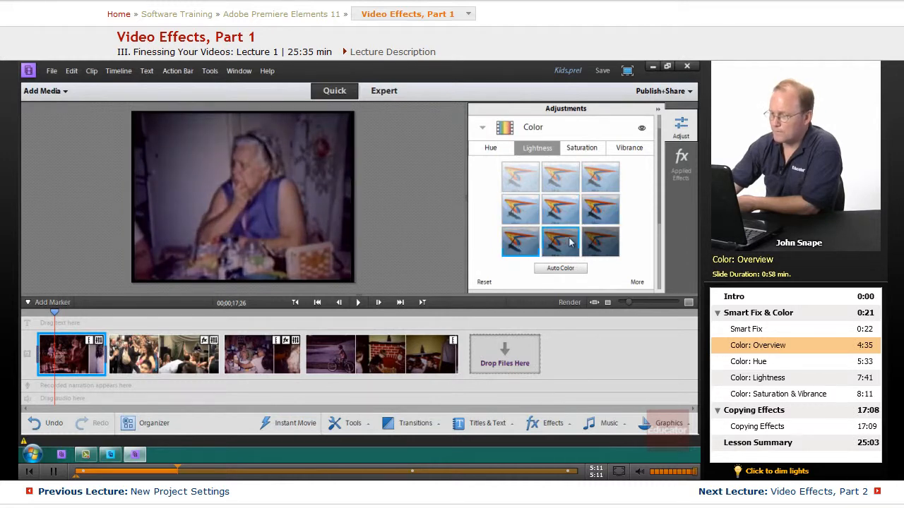
click(529, 213)
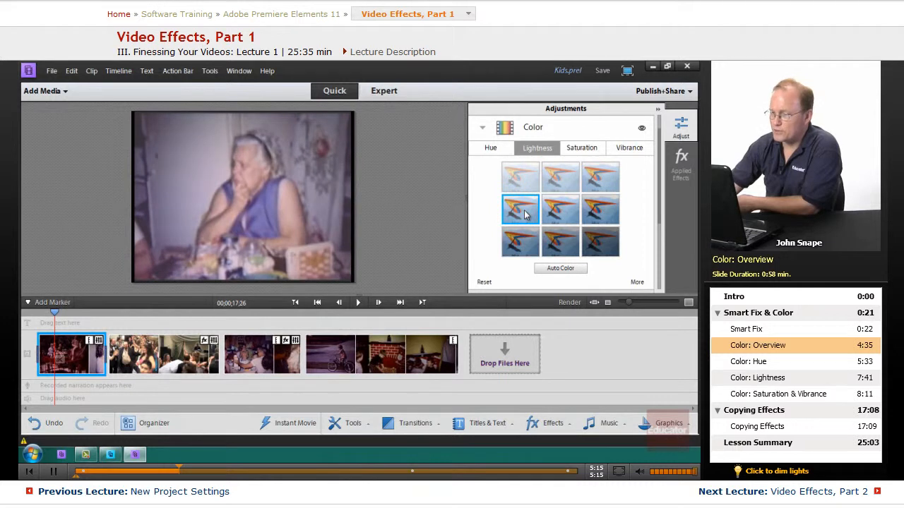
click(559, 214)
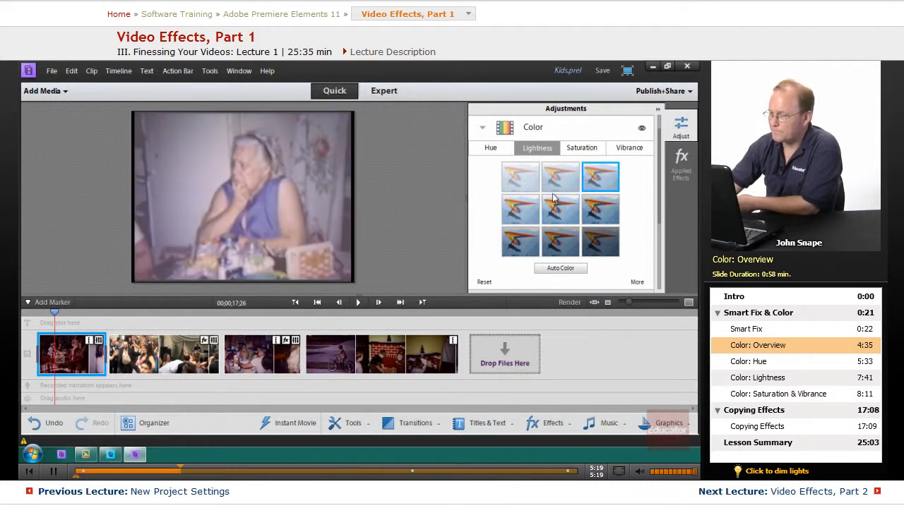
click(536, 220)
click(484, 282)
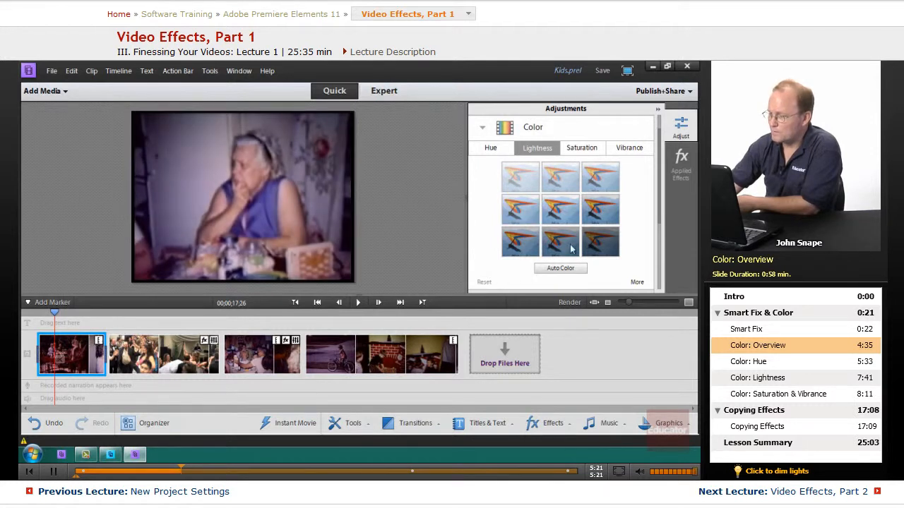
View the Saturation presets of the Color adjustment and return to the Hue presets
click(581, 150)
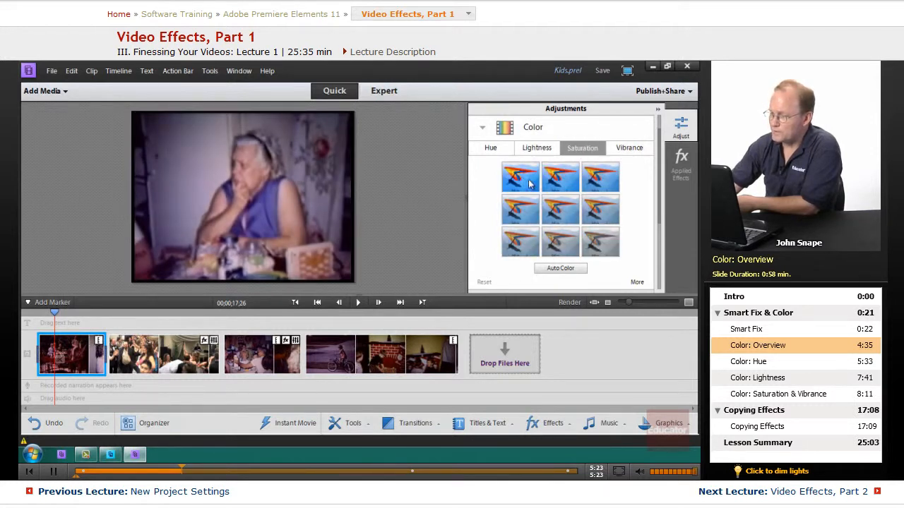
click(491, 150)
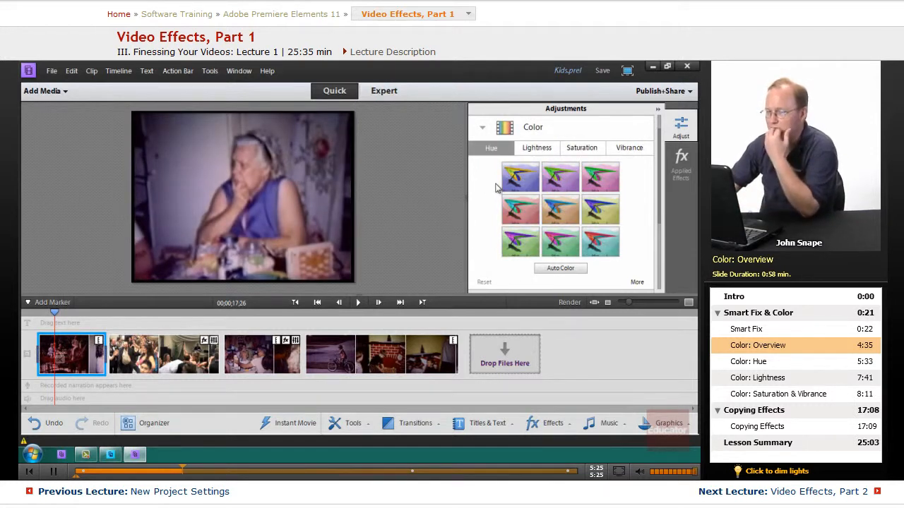